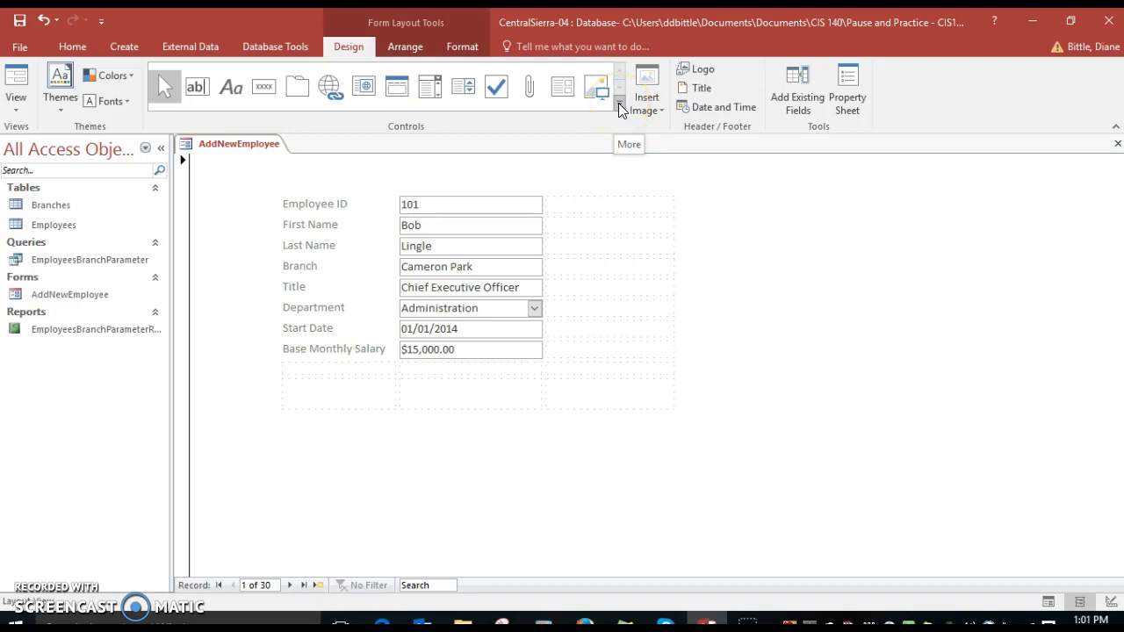
Insert a command button in the first empty cell below Base Monthly Salary, using the Save Record action from Record Operations.
{"action": "left_click", "coordinate": [618, 103]}
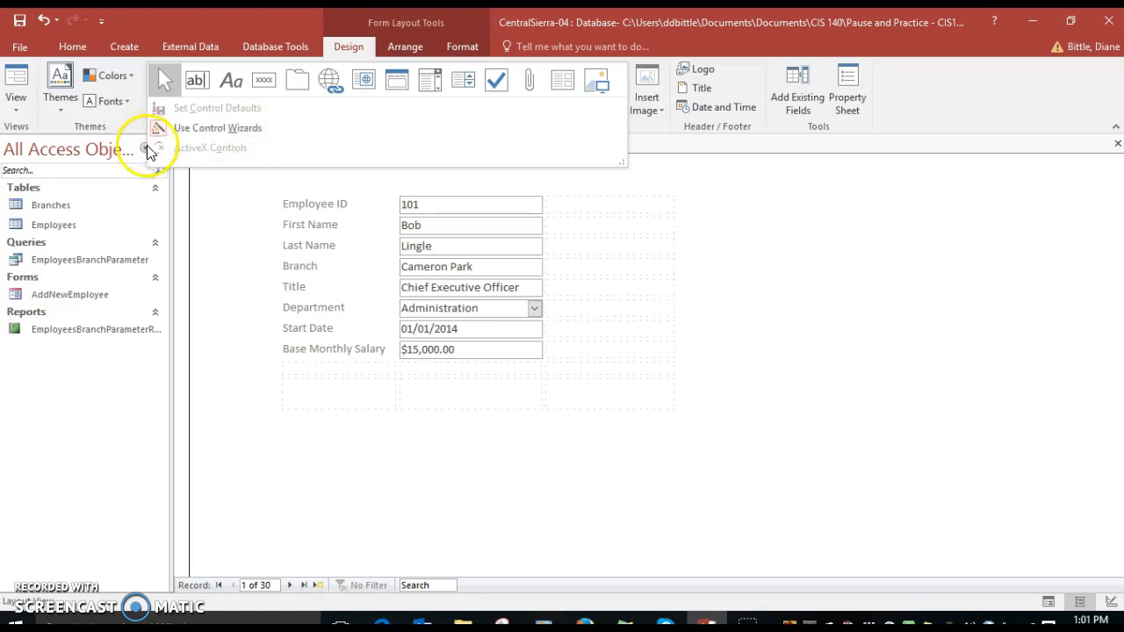
{"action": "left_click", "coordinate": [262, 82]}
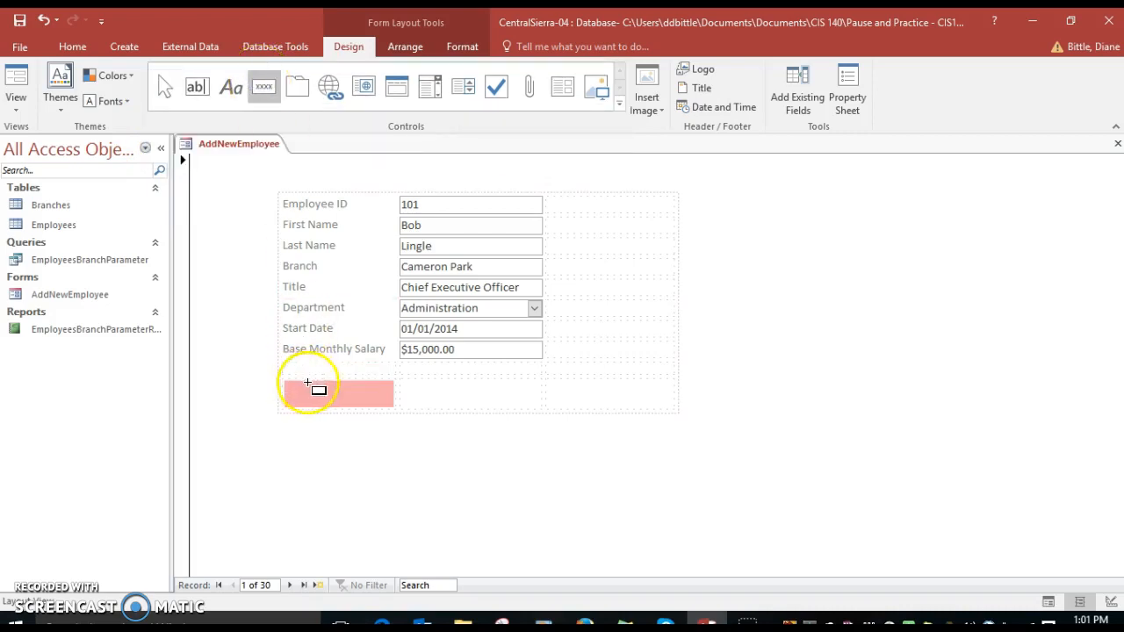
{"action": "left_click", "coordinate": [327, 398]}
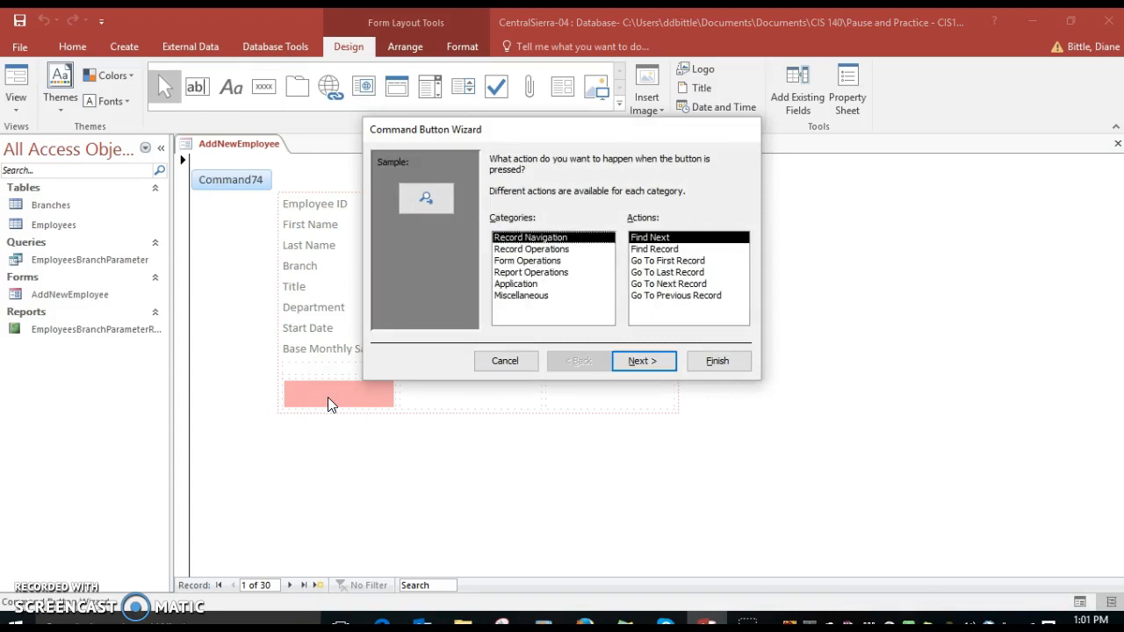
{"action": "left_click", "coordinate": [551, 250]}
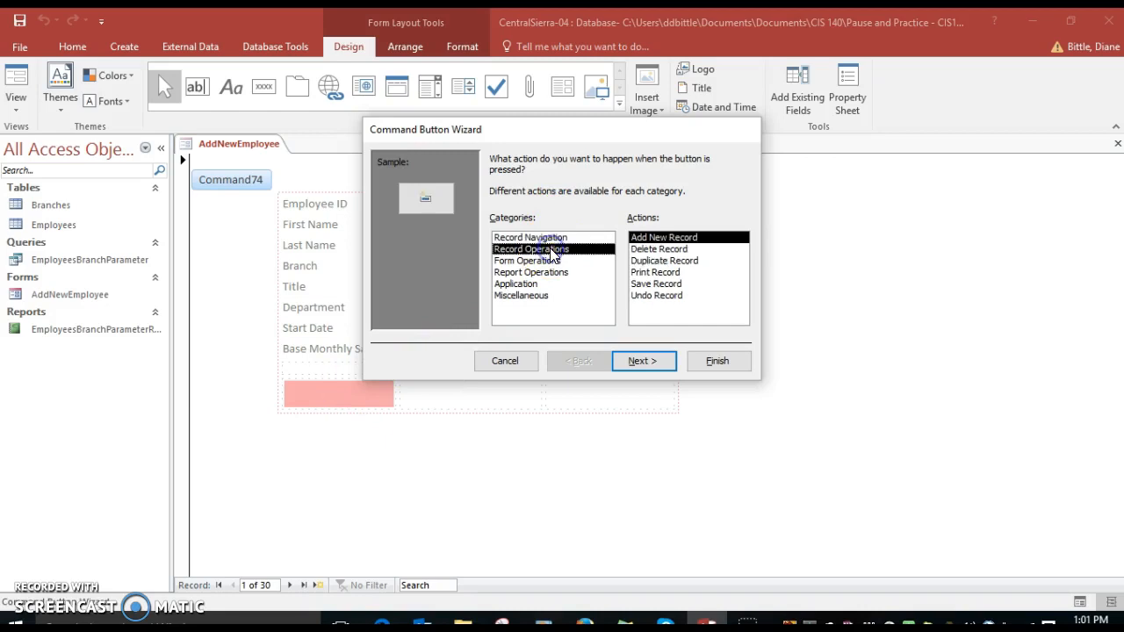
{"action": "left_click", "coordinate": [655, 284]}
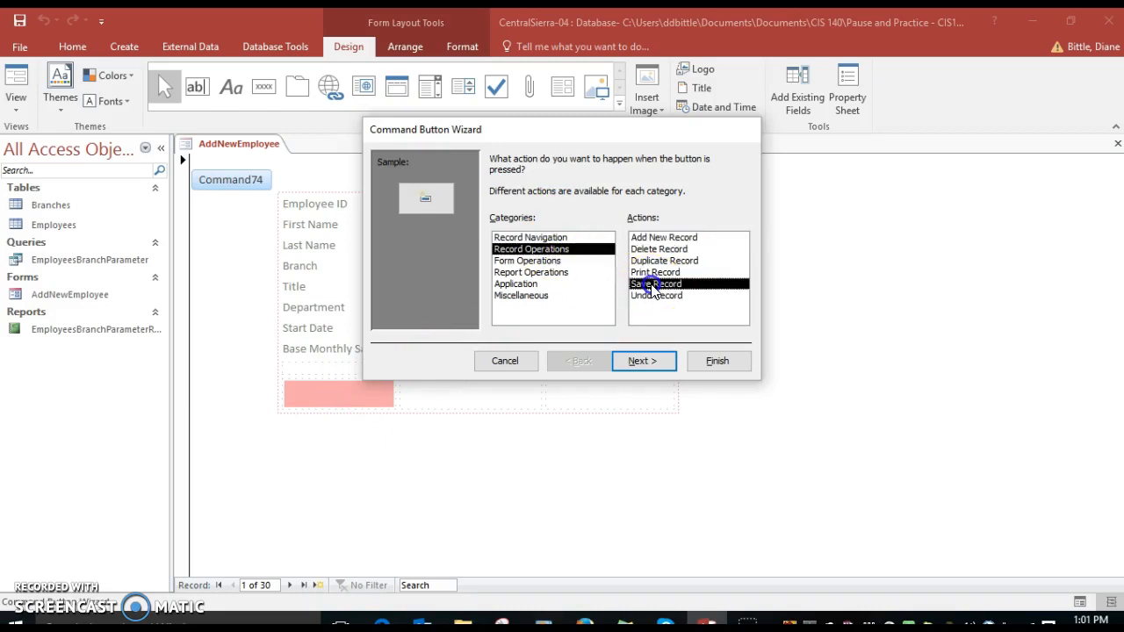
{"action": "left_click", "coordinate": [649, 360]}
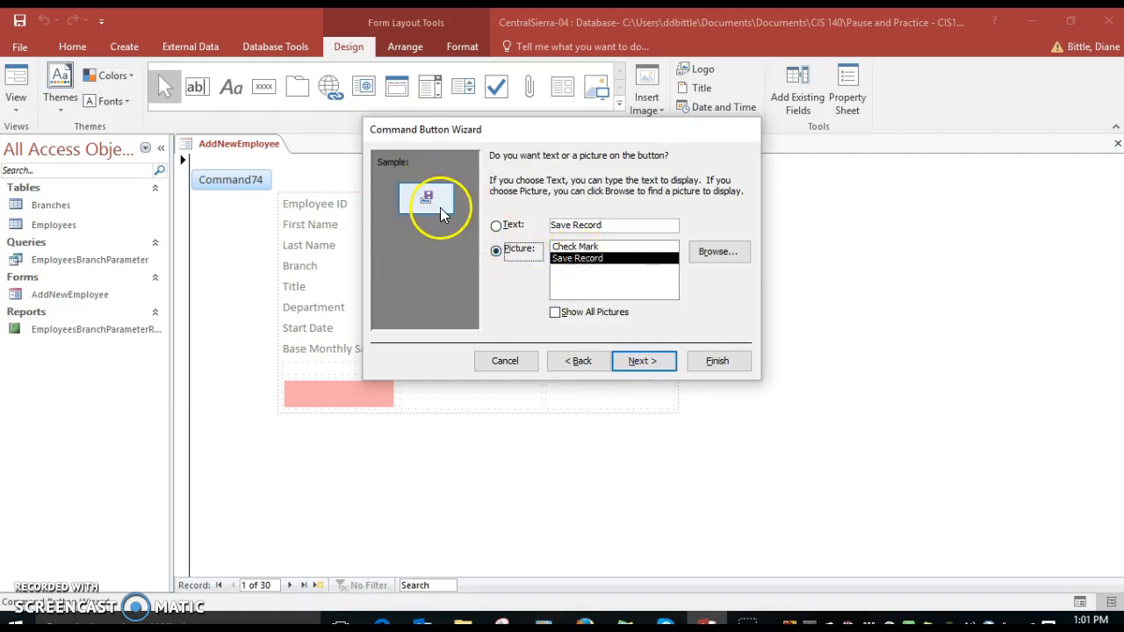
Display text instead of a picture on the button, with the caption Save Employee Record.
{"action": "left_click", "coordinate": [497, 225]}
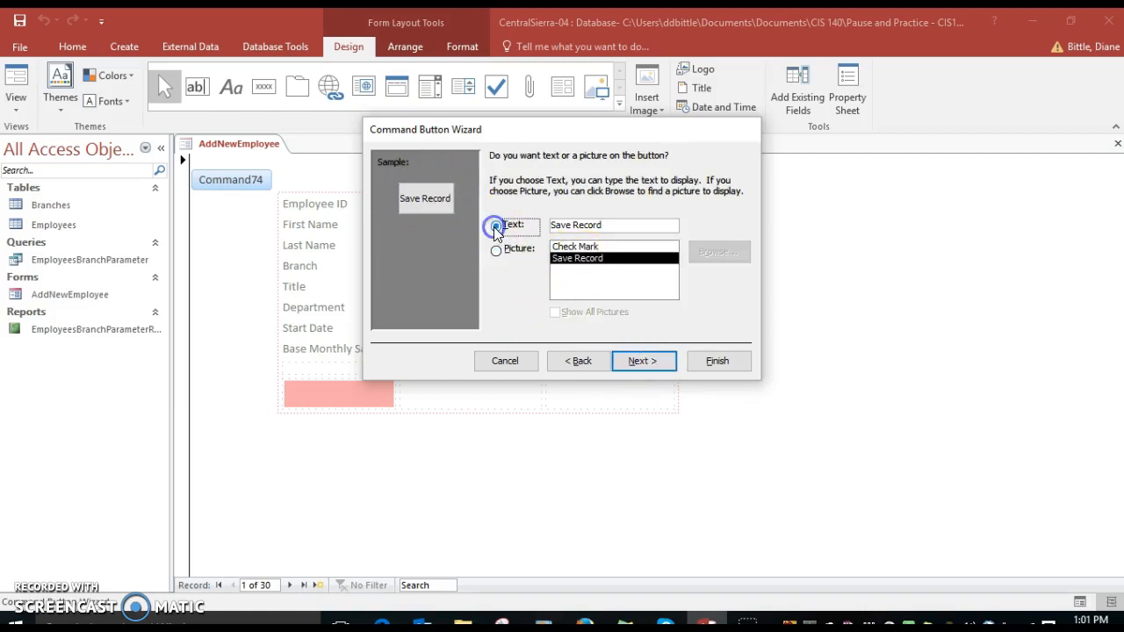
{"action": "left_click", "coordinate": [573, 224]}
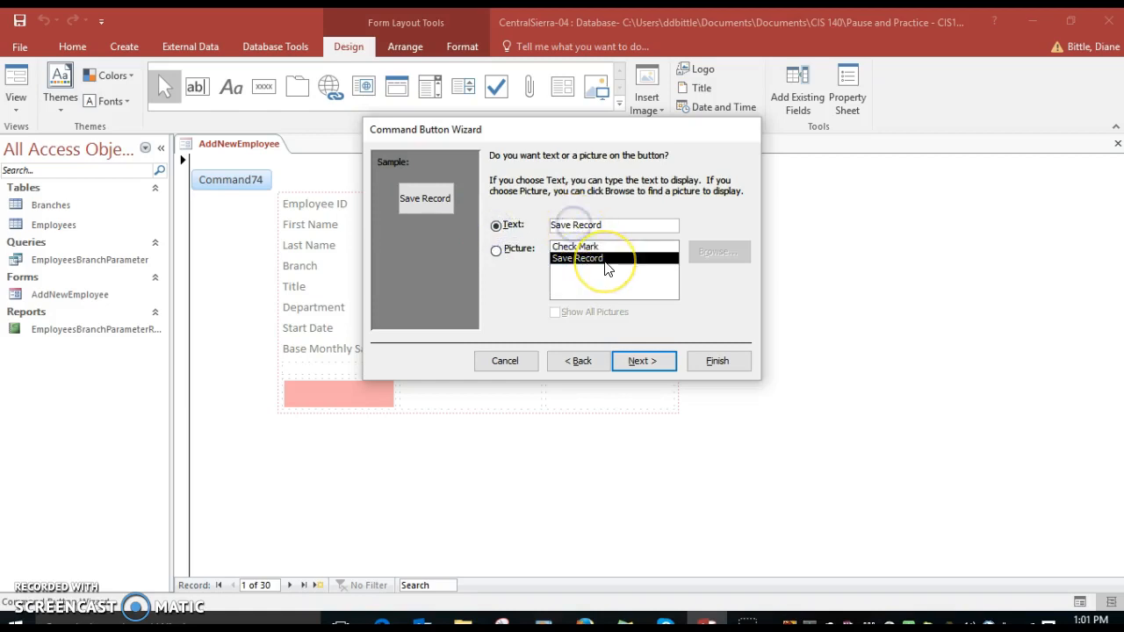
{"action": "type", "text": "Employee"}
{"action": "left_click", "coordinate": [643, 363]}
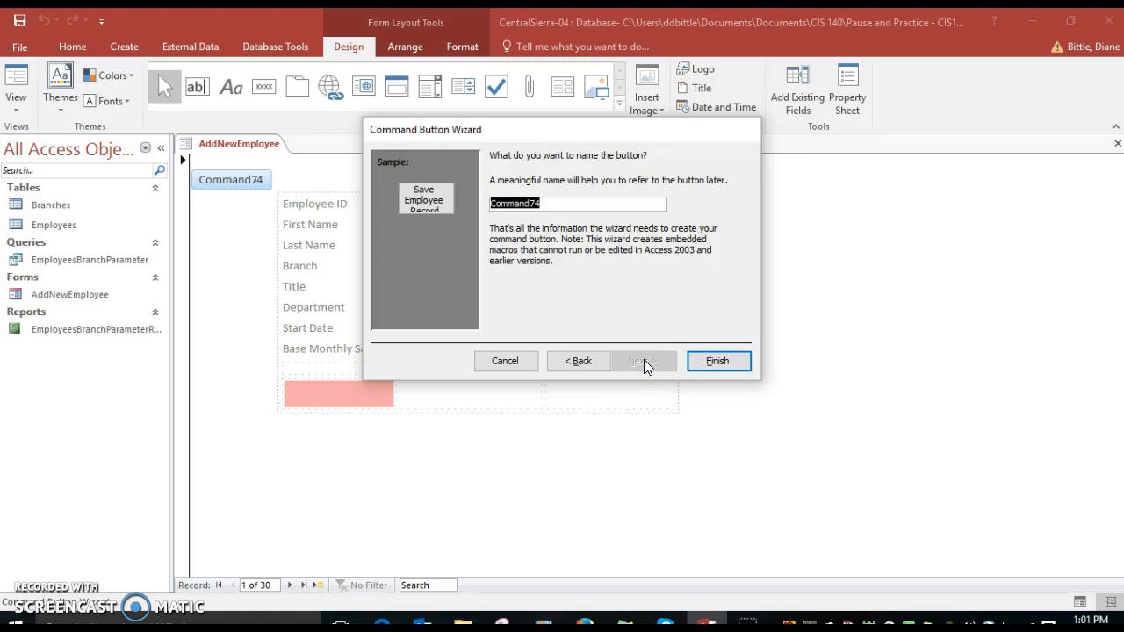
Name the save button AddEmpForm-SaveButton and finish creating it.
{"action": "type", "text": "AddEmp"}
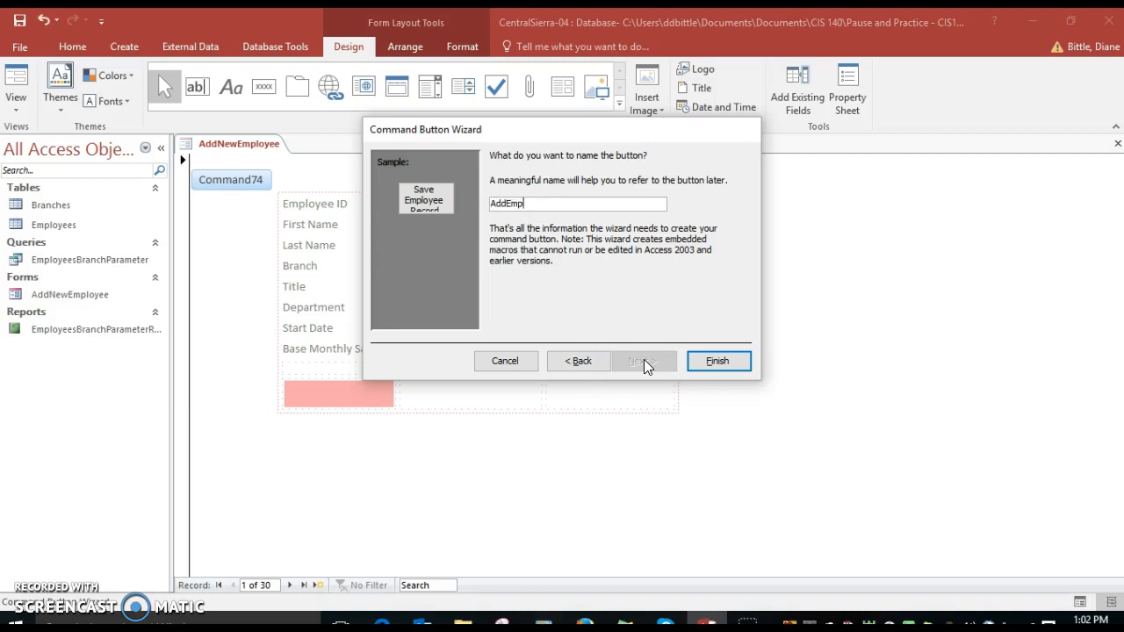
{"action": "type", "text": "Form-SaveButton"}
{"action": "left_click", "coordinate": [707, 361]}
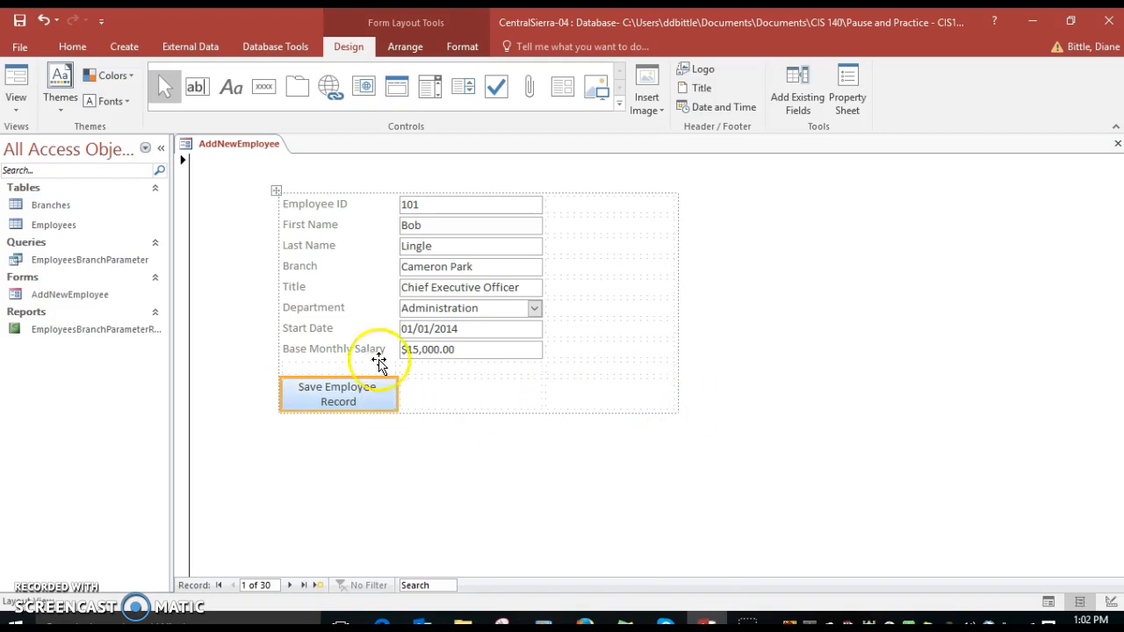
Insert a second command button beside Save Employee Record, using the Add New Record action from Record Operations.
{"action": "left_click", "coordinate": [265, 86]}
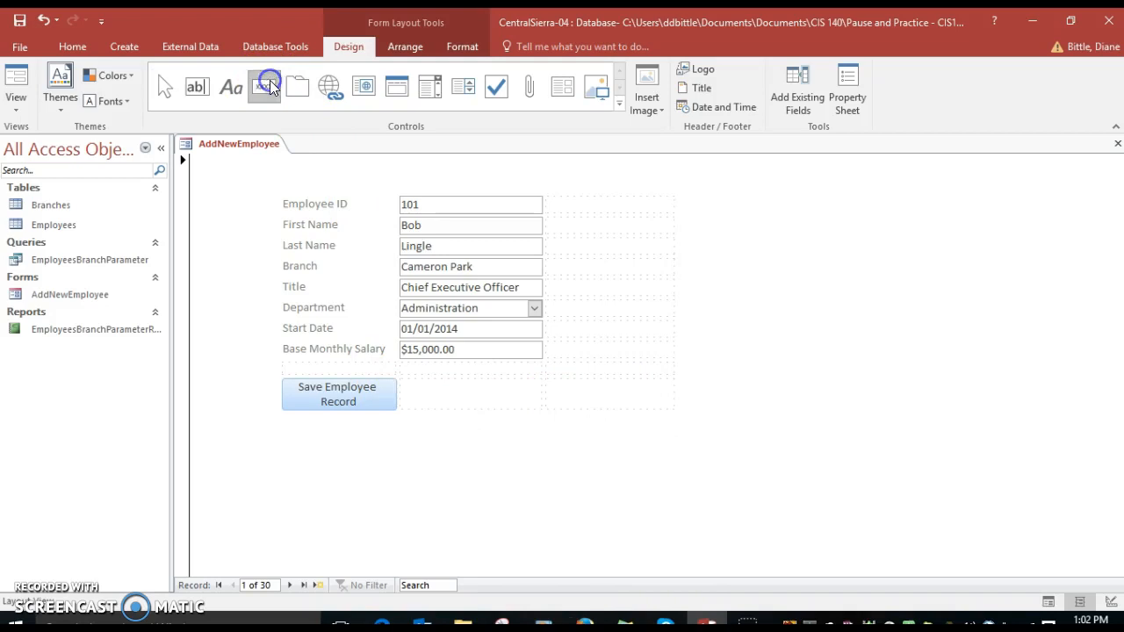
{"action": "left_click", "coordinate": [458, 399]}
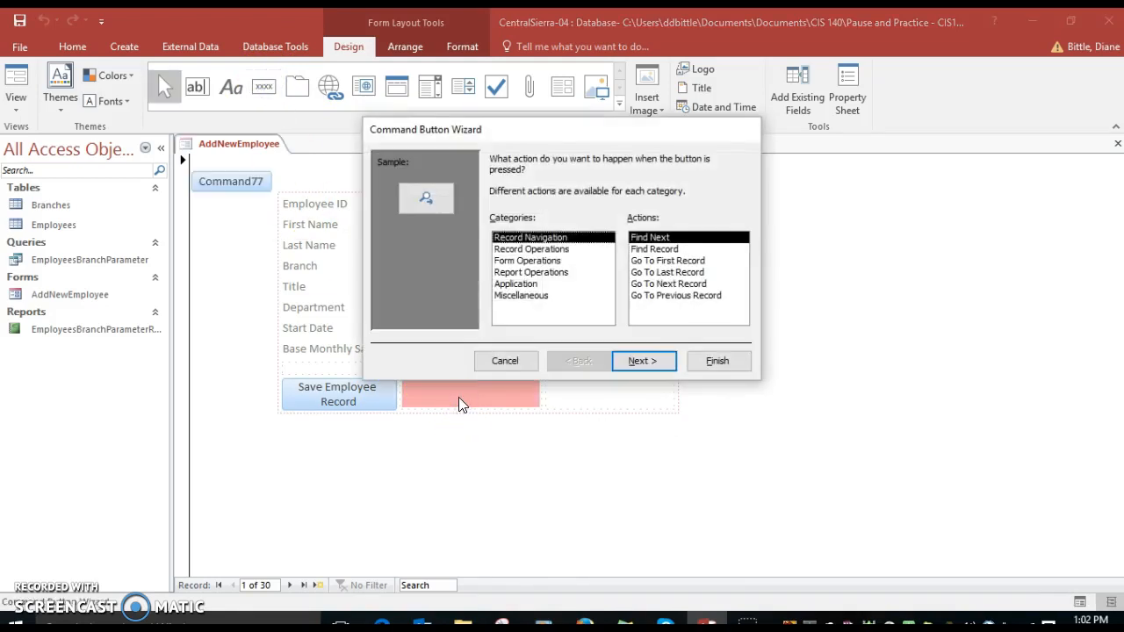
{"action": "left_click", "coordinate": [543, 250]}
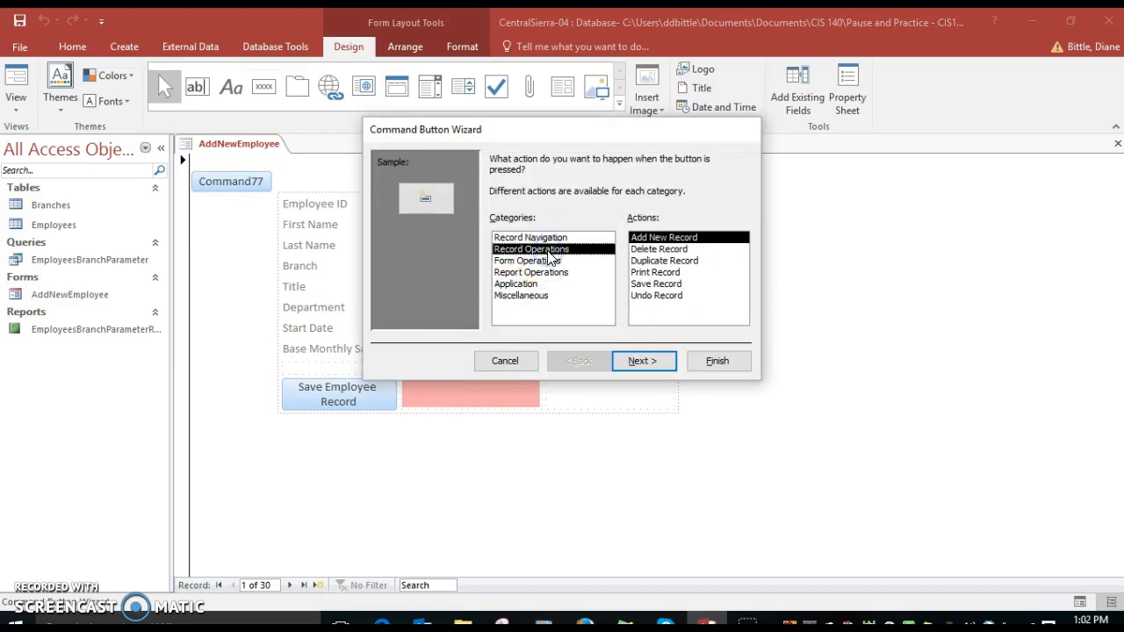
{"action": "left_click", "coordinate": [666, 238]}
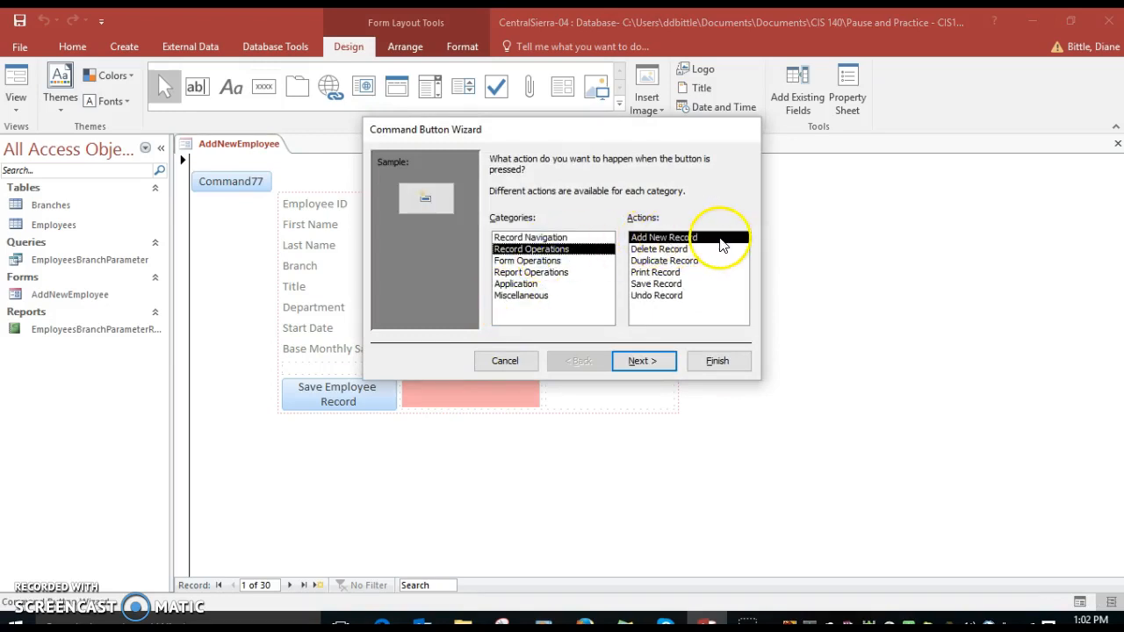
{"action": "left_click", "coordinate": [649, 362]}
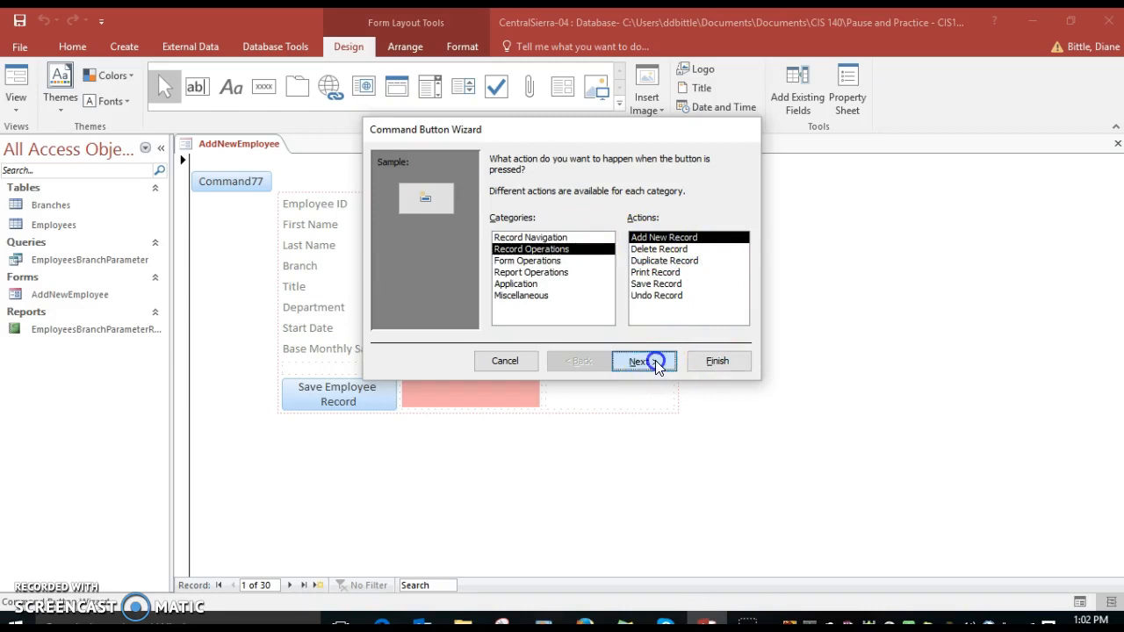
Display text on the second button, with the caption Add New Employee.
{"action": "left_click", "coordinate": [496, 225]}
{"action": "left_click", "coordinate": [571, 224]}
{"action": "type", "text": "New Employee"}
{"action": "key", "text": "Delete"}
{"action": "key", "text": "Delete"}
{"action": "key", "text": "Delete"}
{"action": "key", "text": "Delete"}
{"action": "key", "text": "Delete"}
{"action": "key", "text": "Delete"}
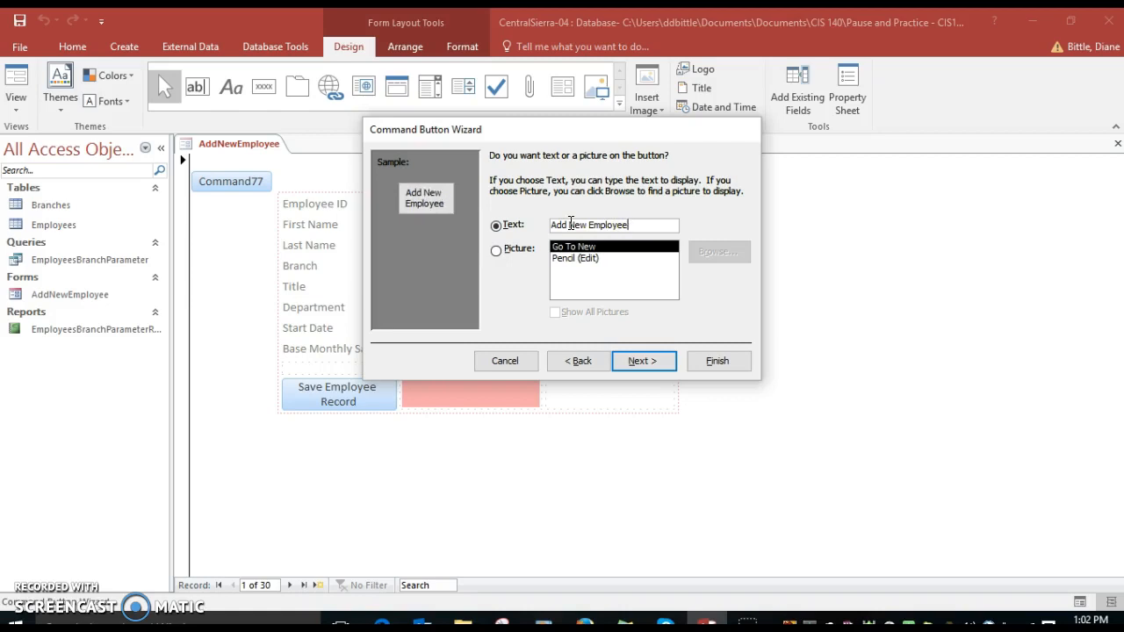
{"action": "left_click", "coordinate": [645, 360]}
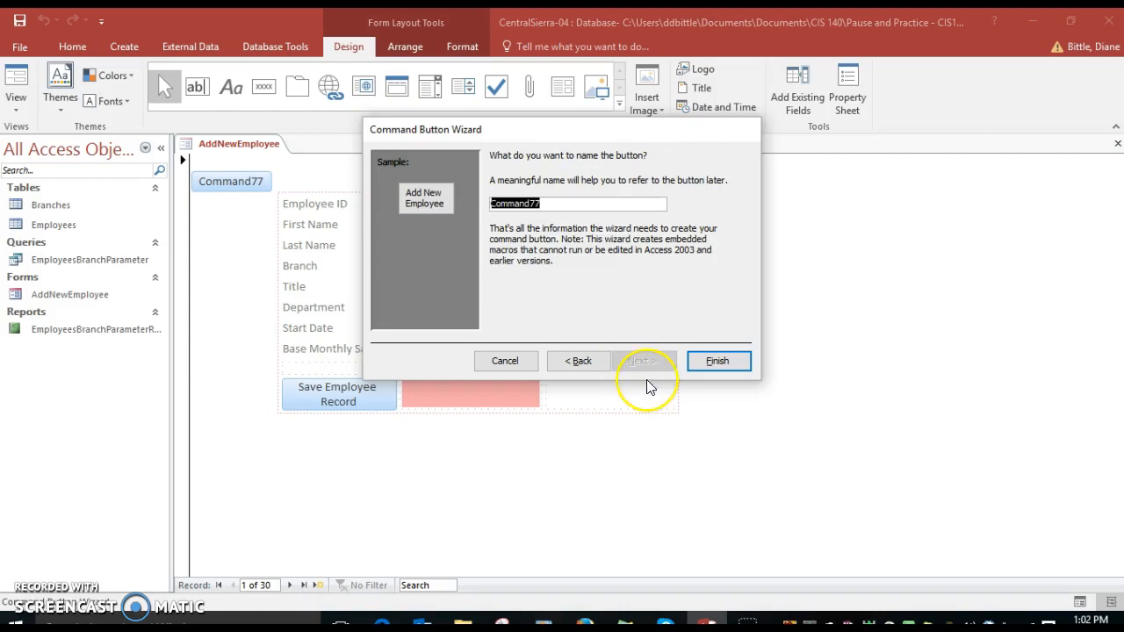
Name the add button AddEmpForm-AddButton and finish creating it.
{"action": "type", "text": "Add"}
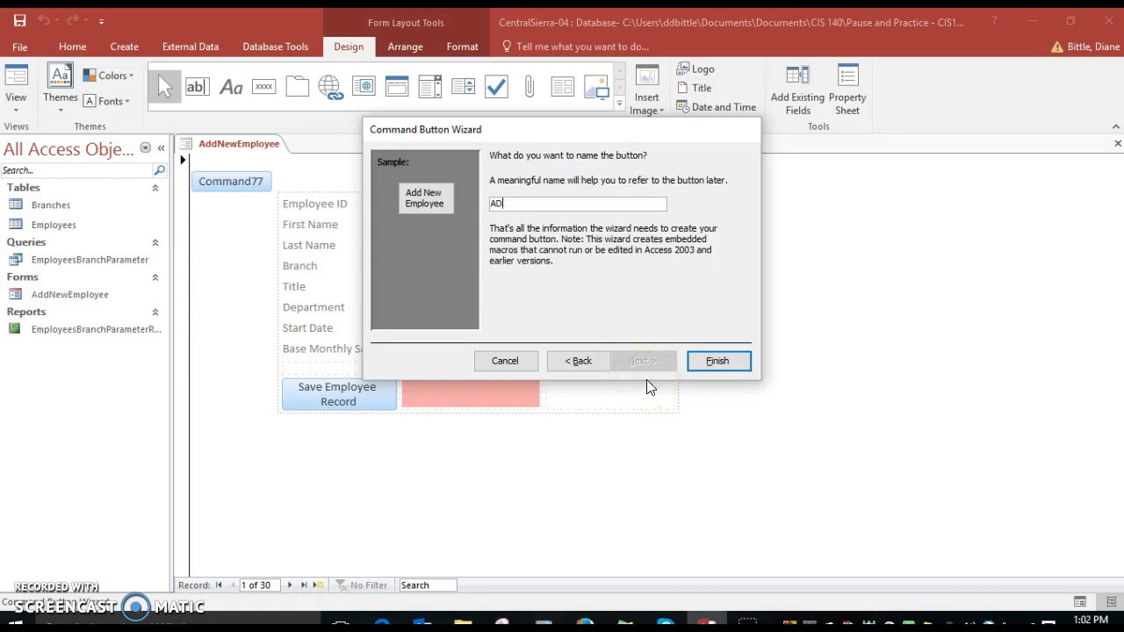
{"action": "type", "text": "EmoF"}
{"action": "key", "text": "BackSpace"}
{"action": "key", "text": "BackSpace"}
{"action": "key", "text": "BackSpace"}
{"action": "type", "text": "mo"}
{"action": "key", "text": "BackSpace"}
{"action": "type", "text": "pForm-AddButton"}
{"action": "left_click", "coordinate": [709, 362]}
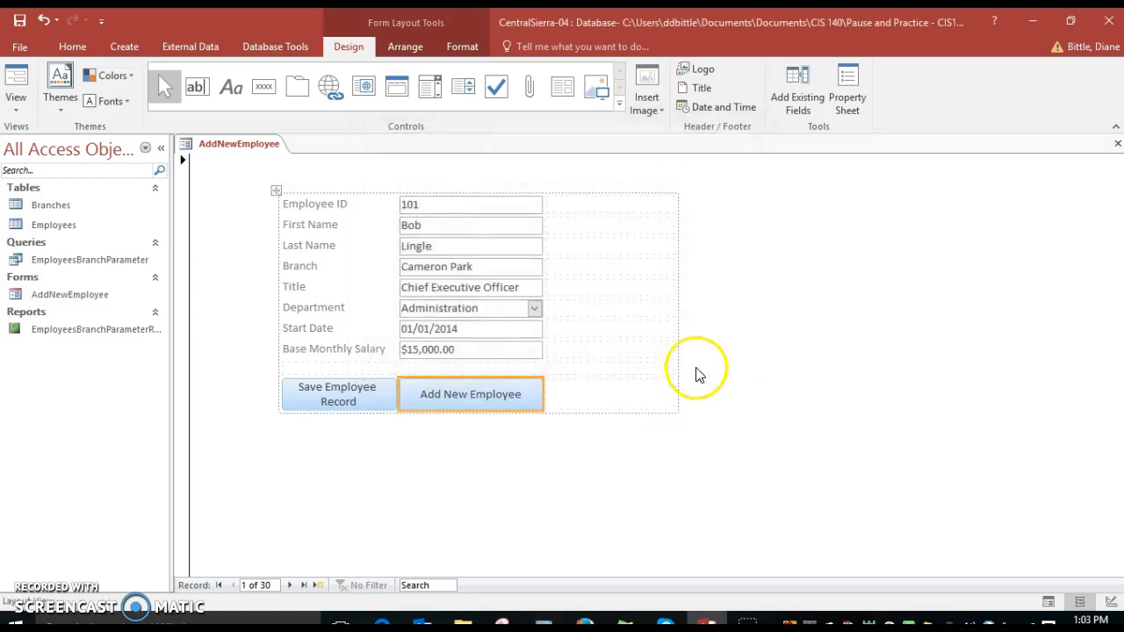
Insert a third command button beside Add New Employee, using the Close Form action from Form Operations.
{"action": "left_click", "coordinate": [595, 397]}
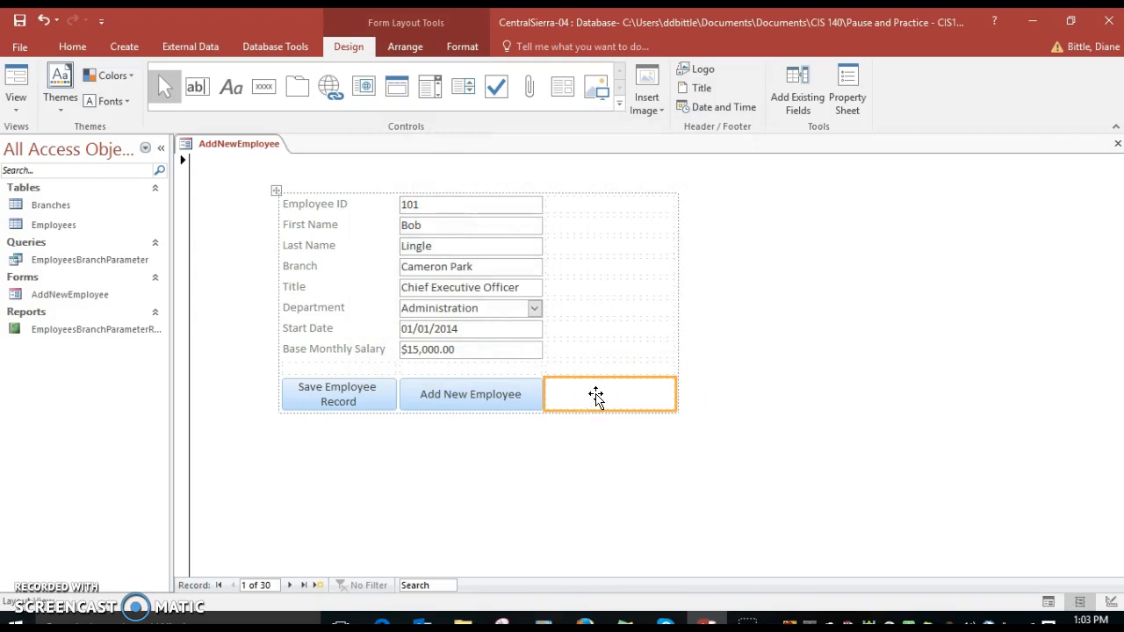
{"action": "left_click", "coordinate": [264, 87]}
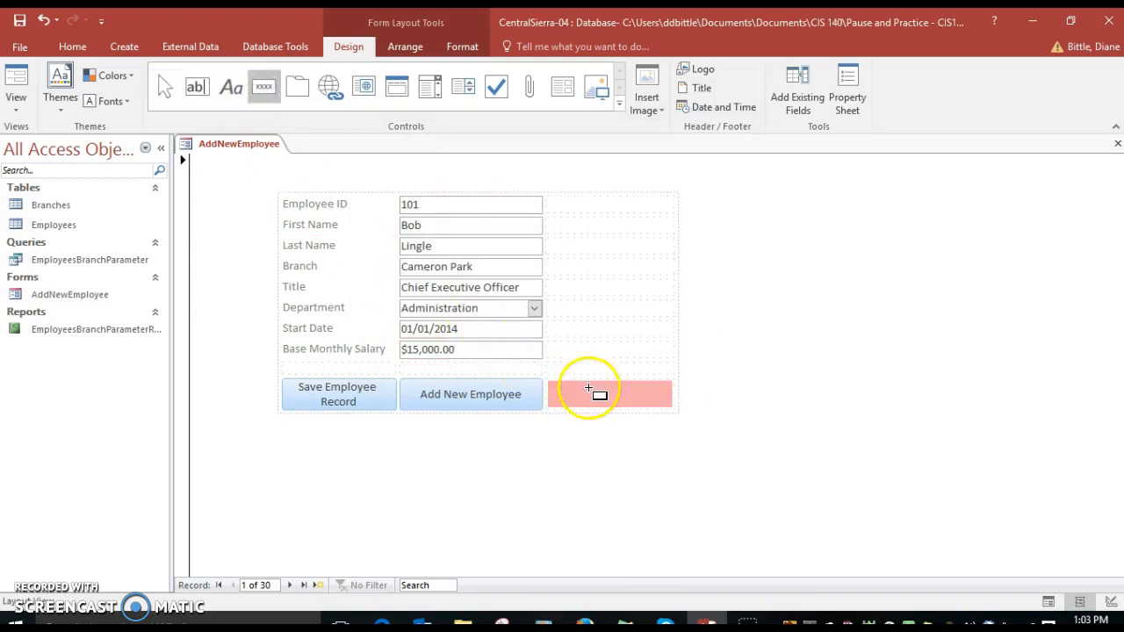
{"action": "left_click", "coordinate": [589, 393]}
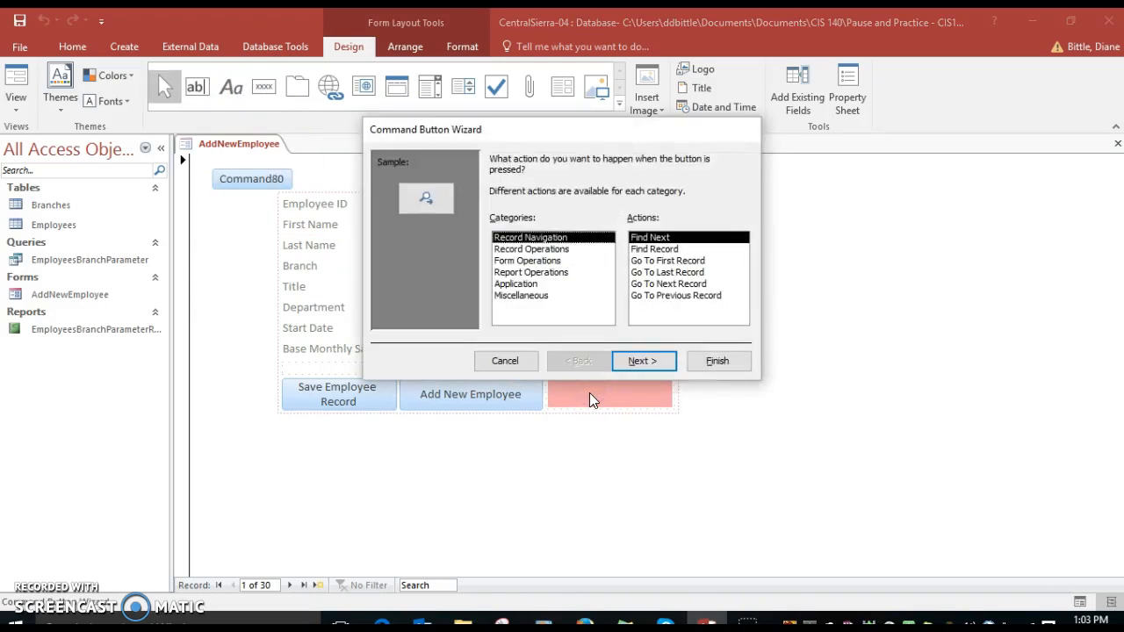
{"action": "left_click", "coordinate": [545, 262]}
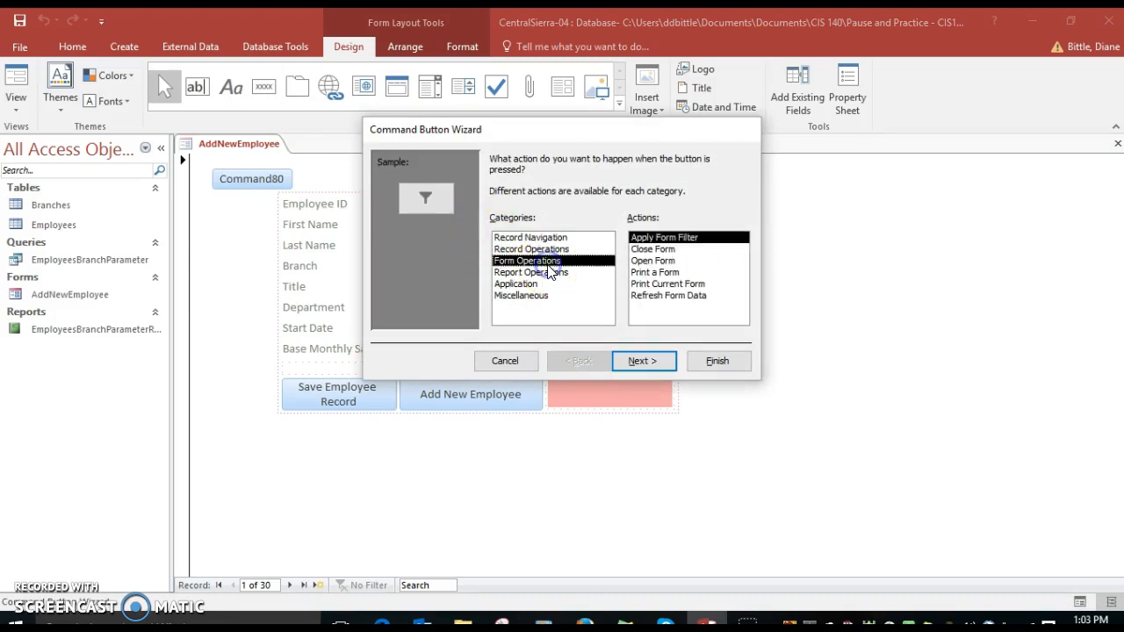
{"action": "left_click", "coordinate": [655, 250]}
{"action": "left_click", "coordinate": [660, 364]}
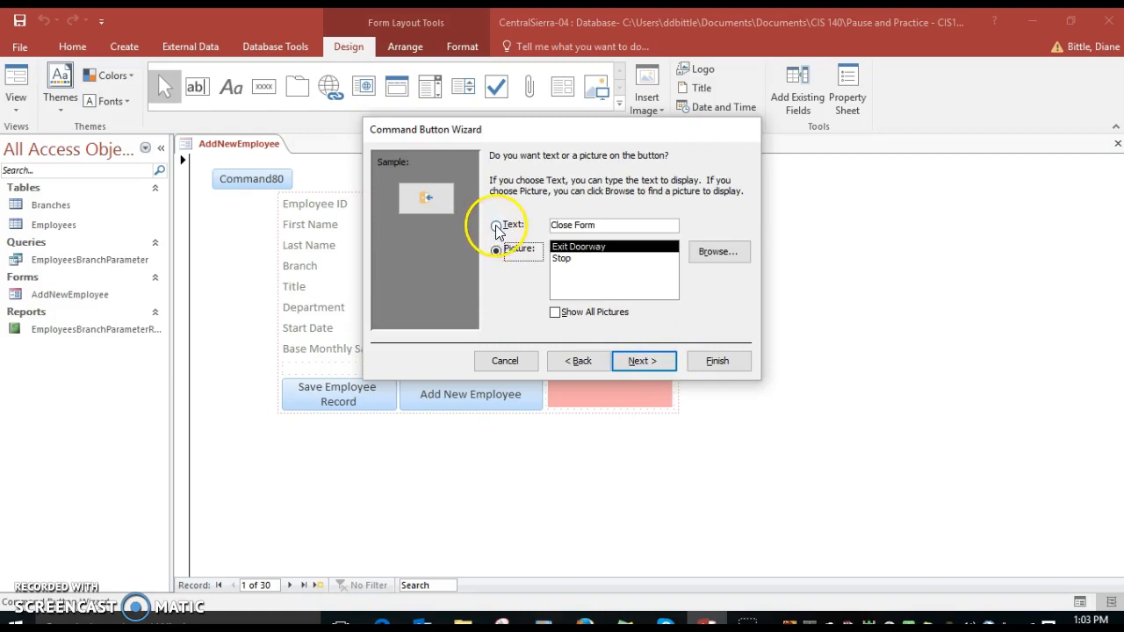
Display the text Close Form on the third button, name it AddEmpForm-Close and finish creating it.
{"action": "left_click", "coordinate": [497, 227]}
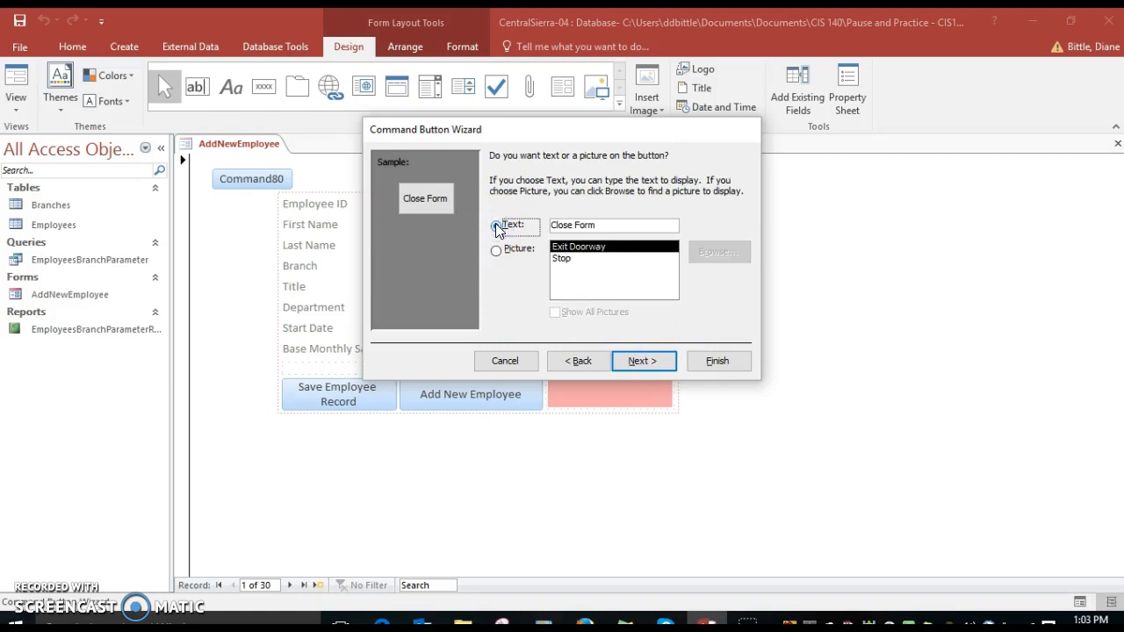
{"action": "left_click", "coordinate": [663, 372]}
{"action": "type", "text": "AddEmpF"}
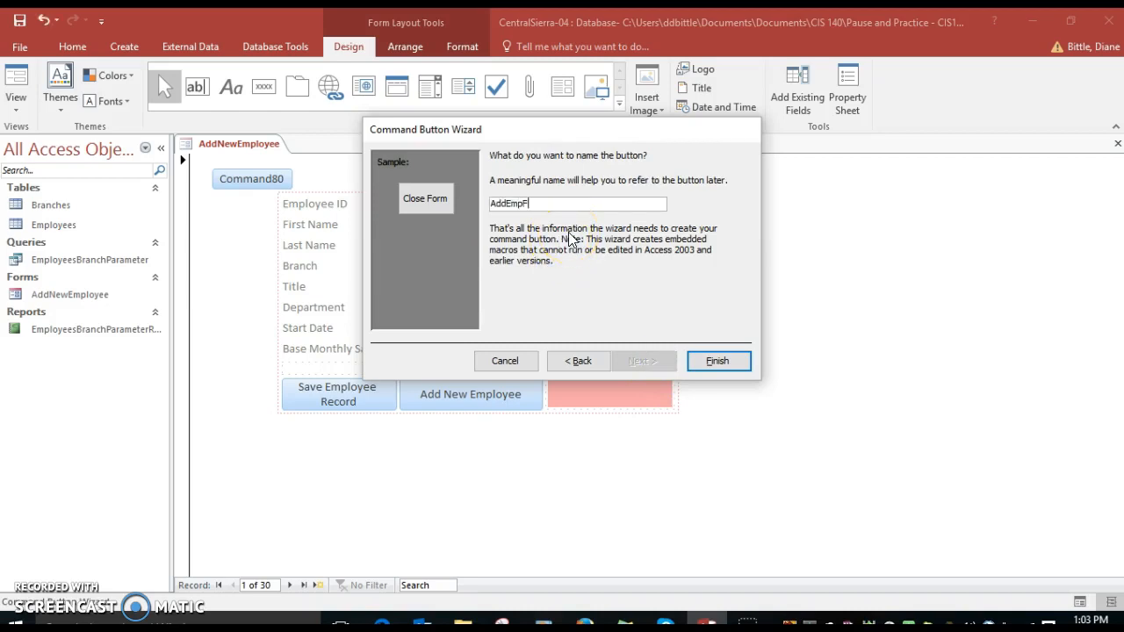
{"action": "type", "text": "orm-Close"}
{"action": "left_click", "coordinate": [708, 361]}
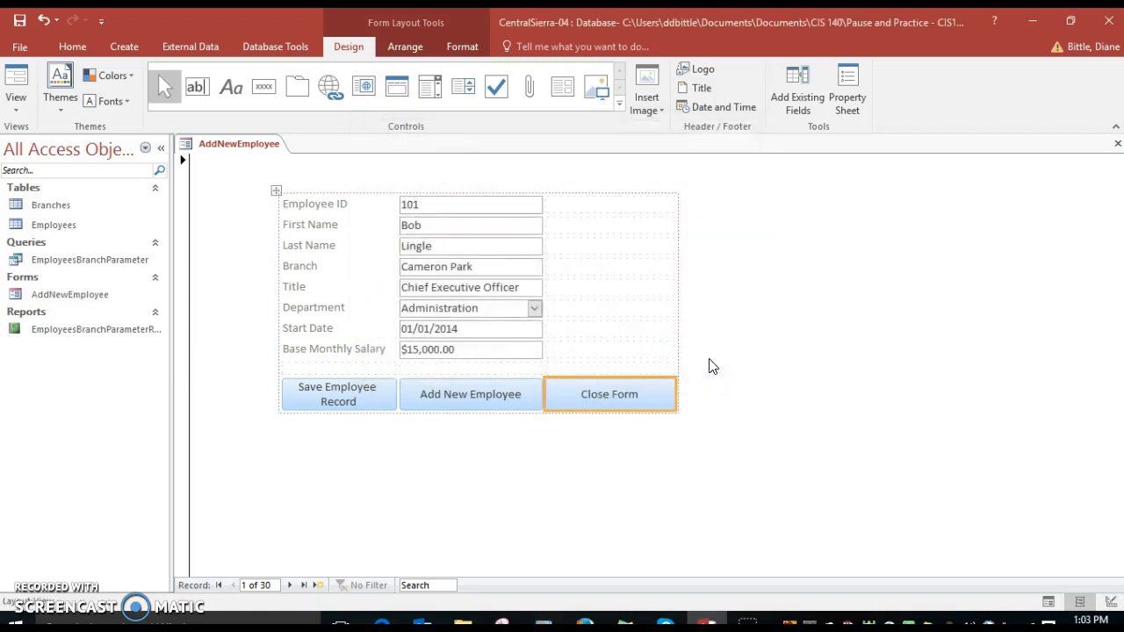
Switch the form to Form View and start a blank record with the Add New Employee button.
{"action": "left_click", "coordinate": [17, 104]}
{"action": "left_click", "coordinate": [26, 137]}
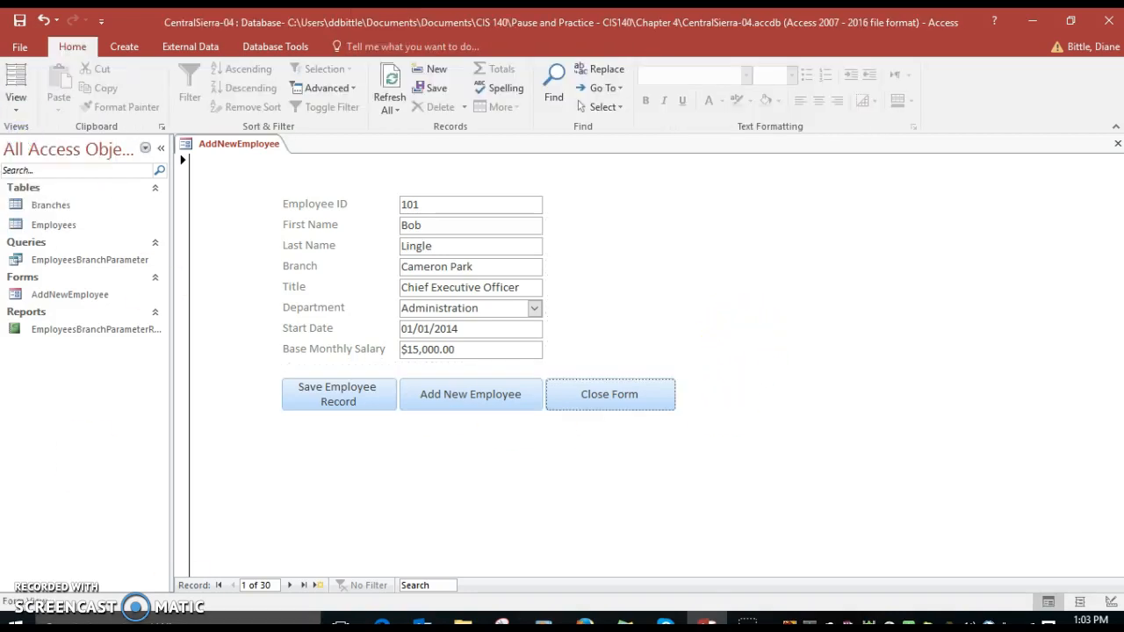
{"action": "left_click", "coordinate": [464, 396]}
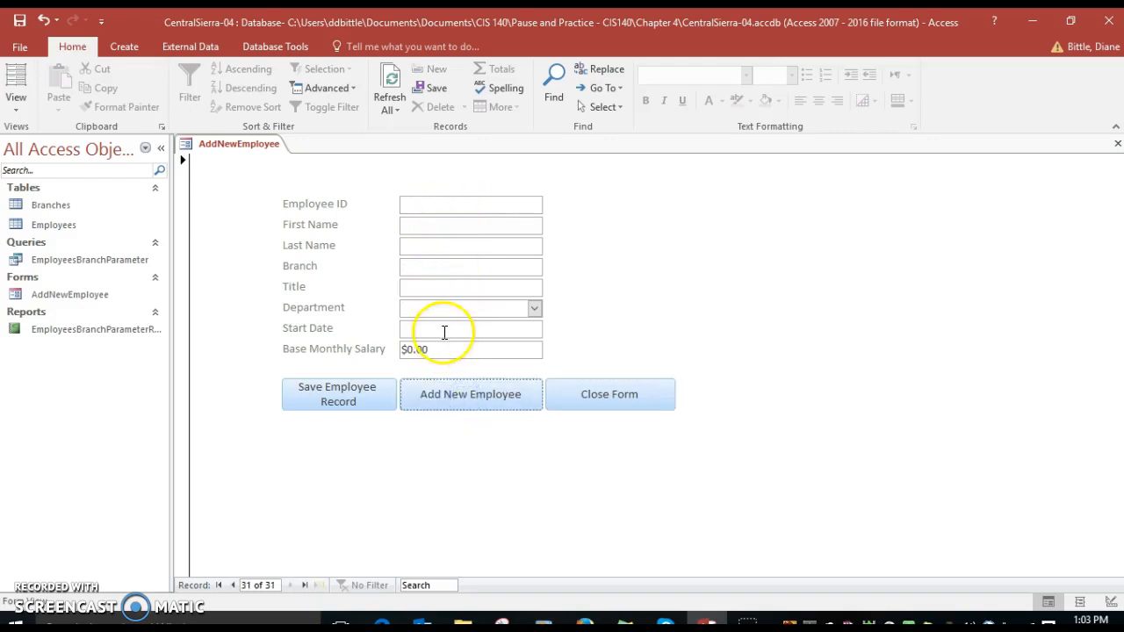
Enter an employee ID, first name and last name in the blank record and try to save it with the form's save button.
{"action": "left_click", "coordinate": [432, 207]}
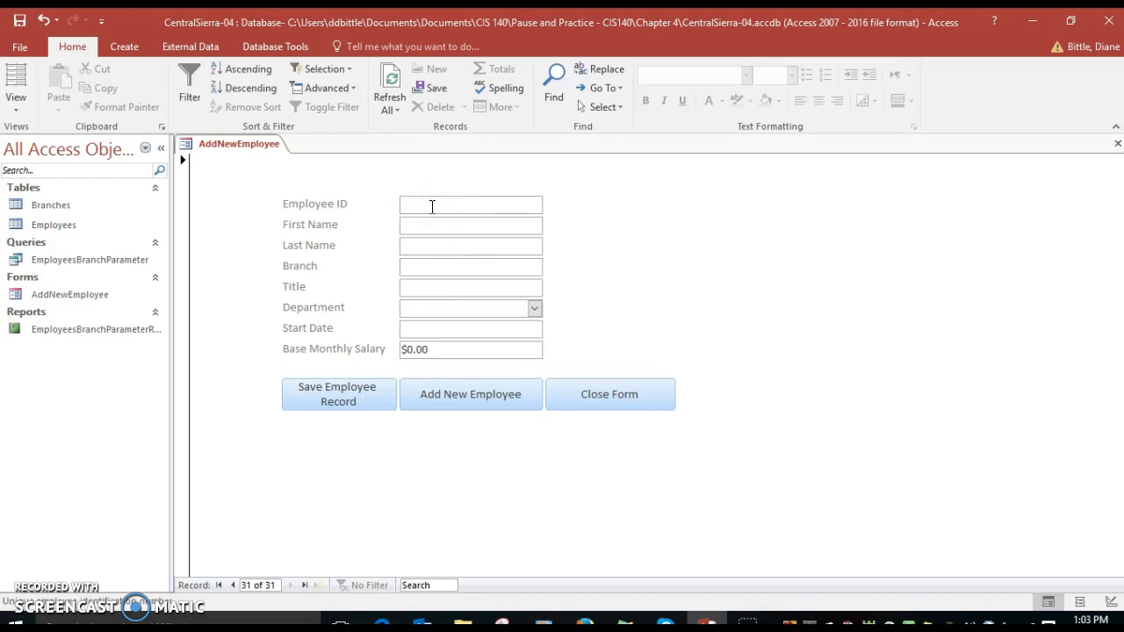
{"action": "key", "text": "Num_Lock"}
{"action": "type", "text": "500"}
{"action": "left_click", "coordinate": [427, 226]}
{"action": "type", "text": "Bob"}
{"action": "left_click", "coordinate": [437, 223]}
{"action": "key", "text": "Tab"}
{"action": "type", "text": "Dmiyt"}
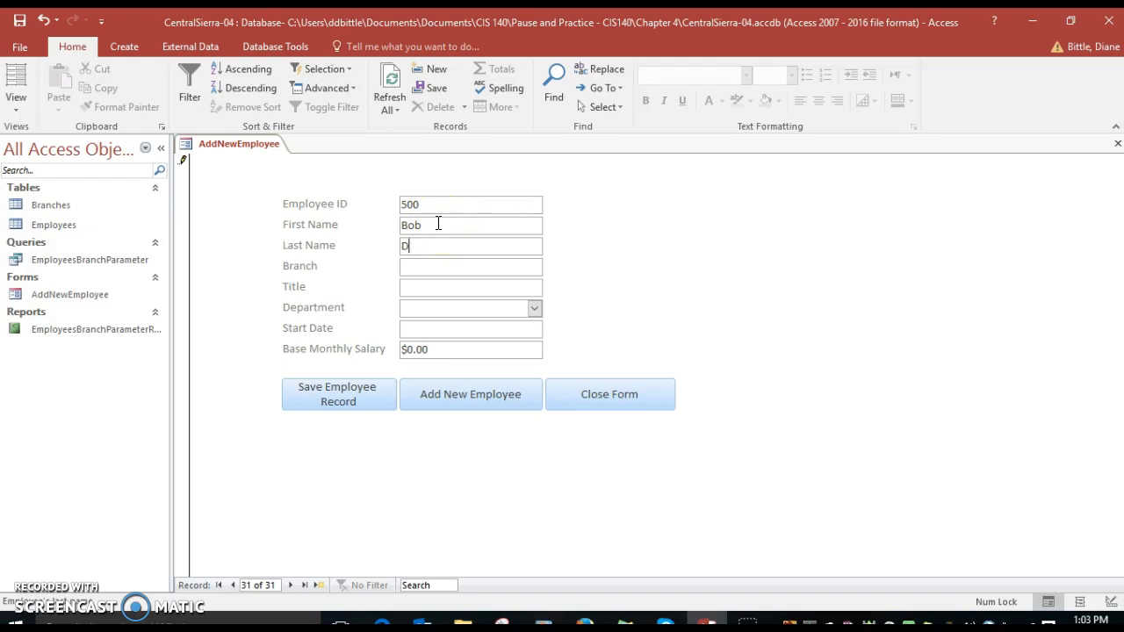
{"action": "left_click", "coordinate": [438, 213]}
{"action": "type", "text": "Smith"}
{"action": "left_click", "coordinate": [347, 395]}
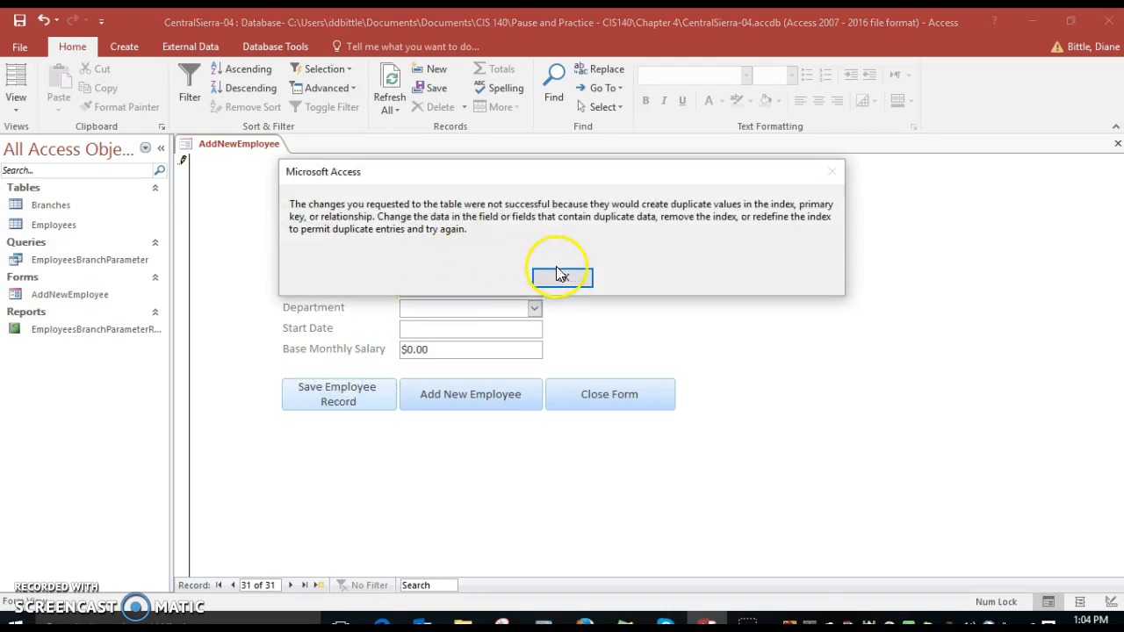
{"action": "left_click", "coordinate": [563, 277]}
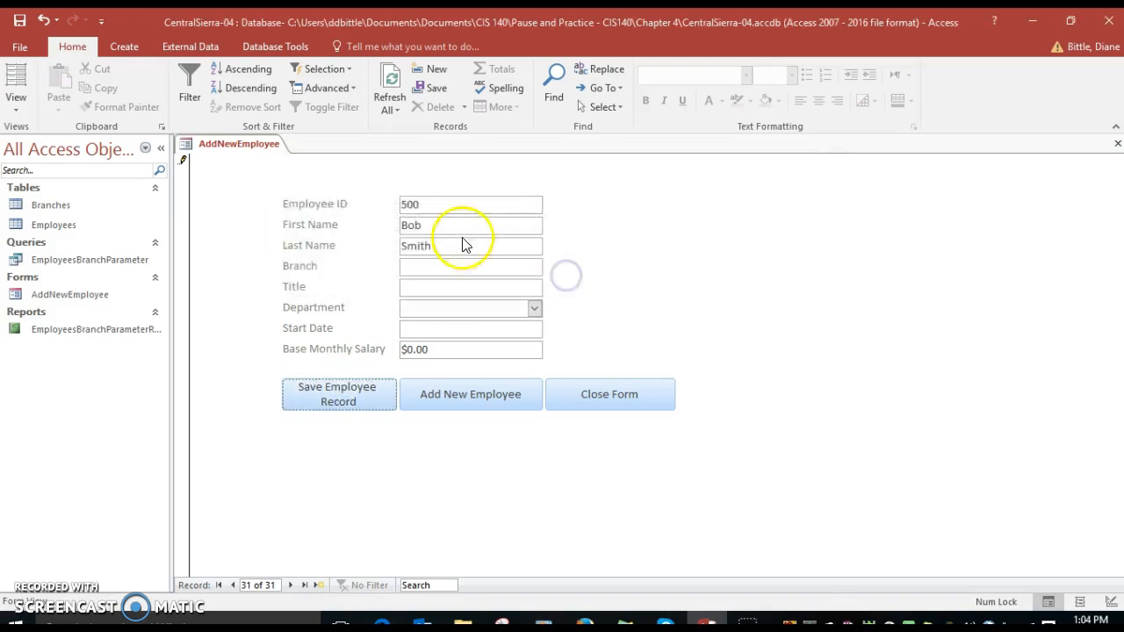
Replace the employee ID with a different number and save the record with the form's save button.
{"action": "left_click_drag", "start_coordinate": [431, 203], "coordinate": [377, 201]}
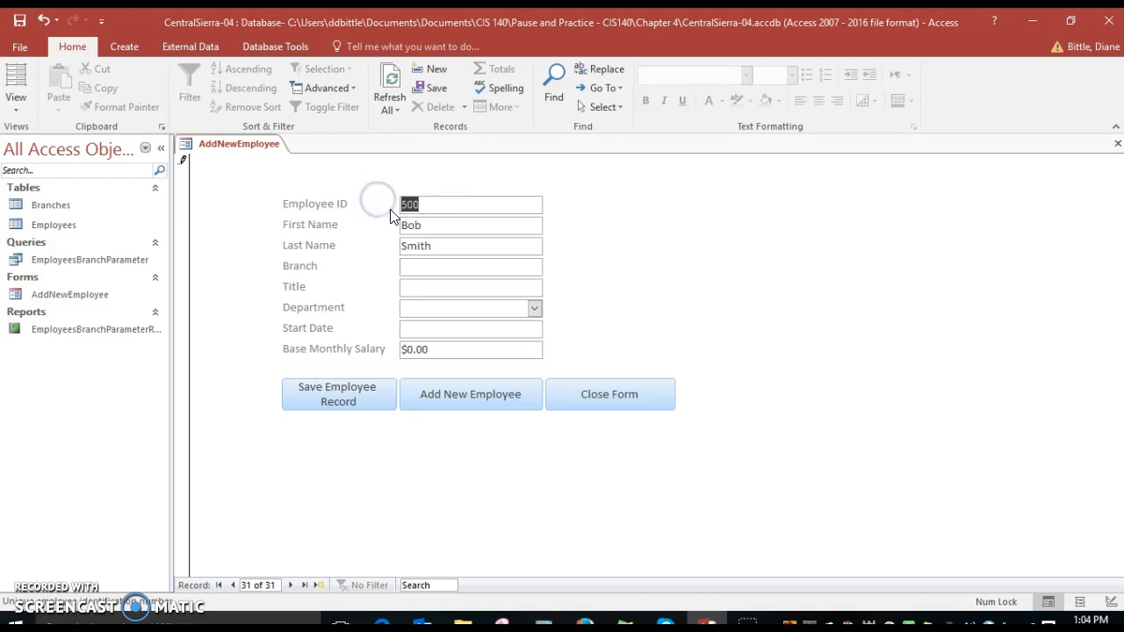
{"action": "type", "text": "10"}
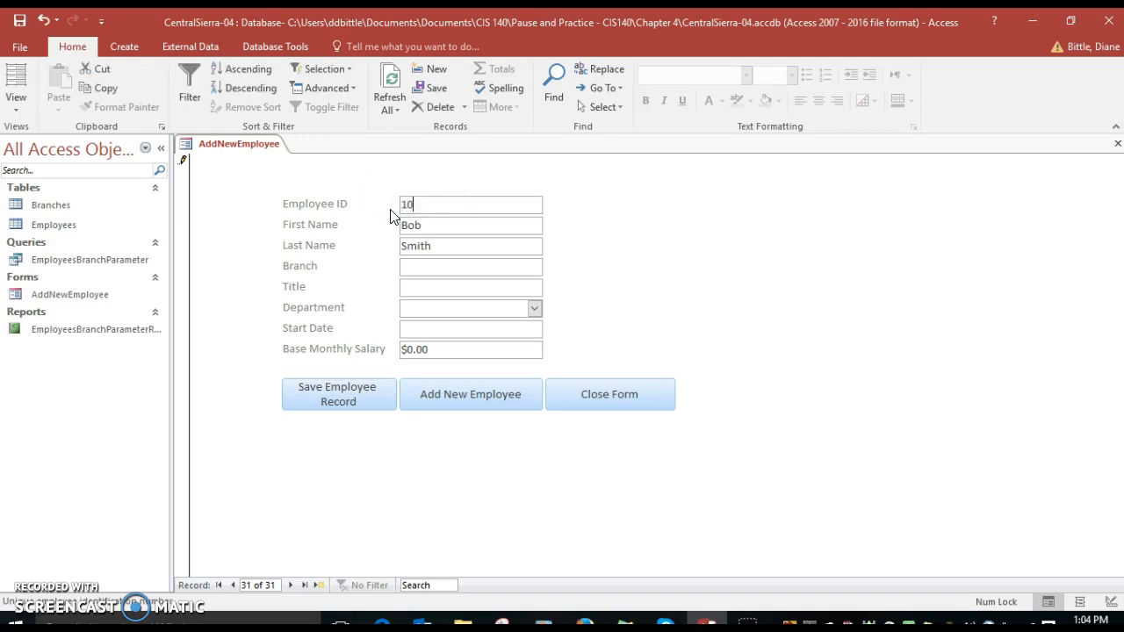
{"action": "type", "text": "00"}
{"action": "left_click", "coordinate": [345, 402]}
{"action": "left_click", "coordinate": [344, 395]}
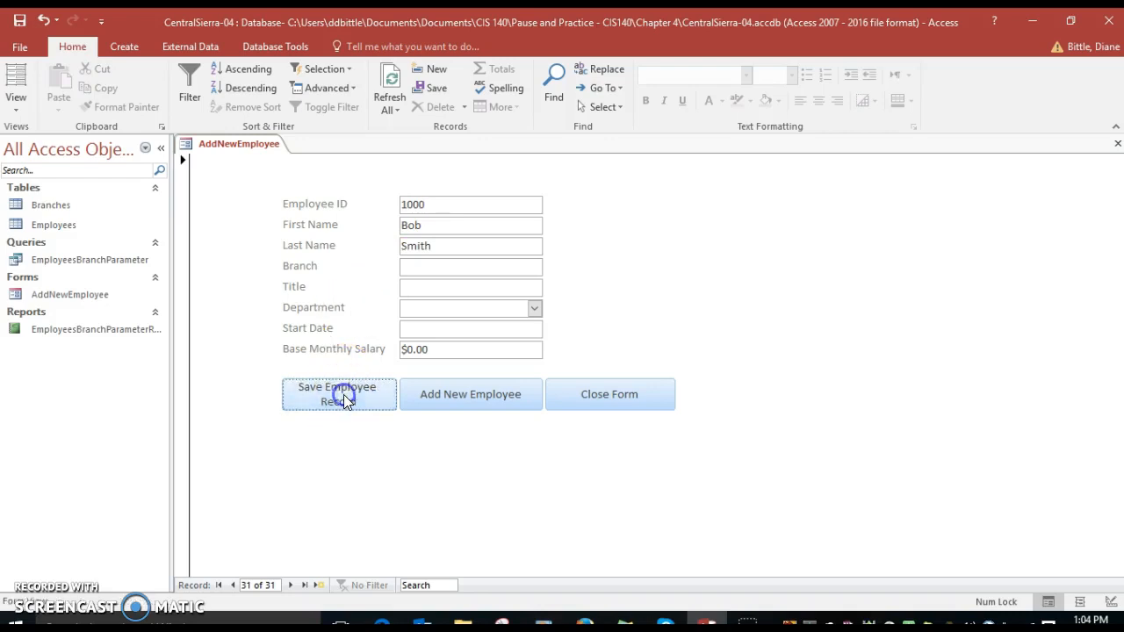
Close the AddNewEmployee form with its Close Form button and save the design changes.
{"action": "left_click", "coordinate": [630, 395]}
{"action": "left_click", "coordinate": [631, 396]}
{"action": "left_click", "coordinate": [504, 367]}
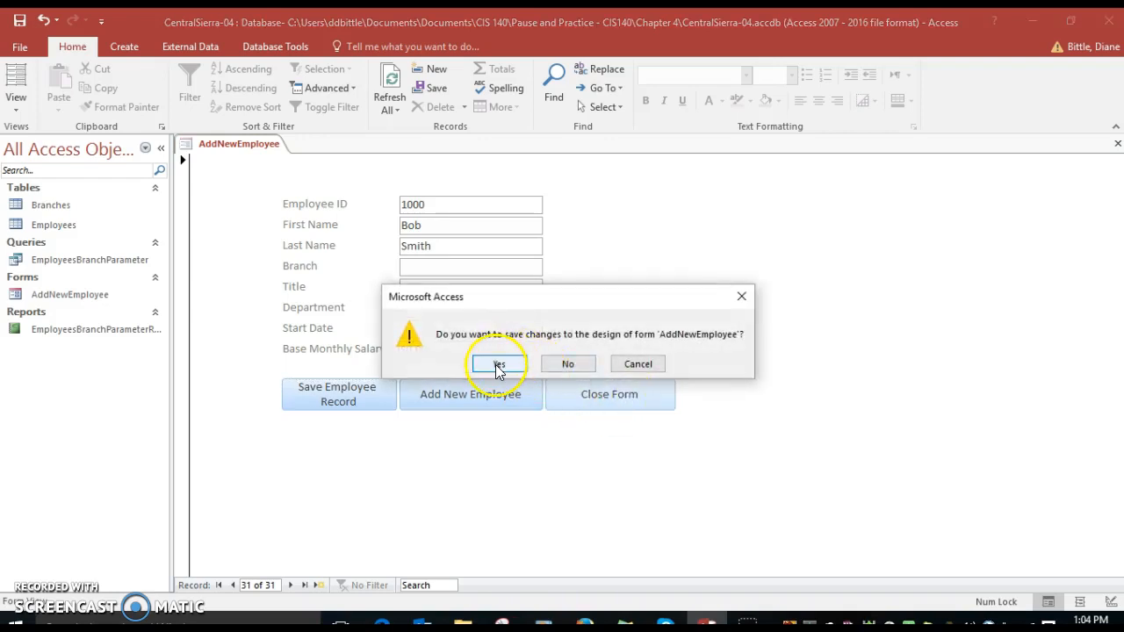